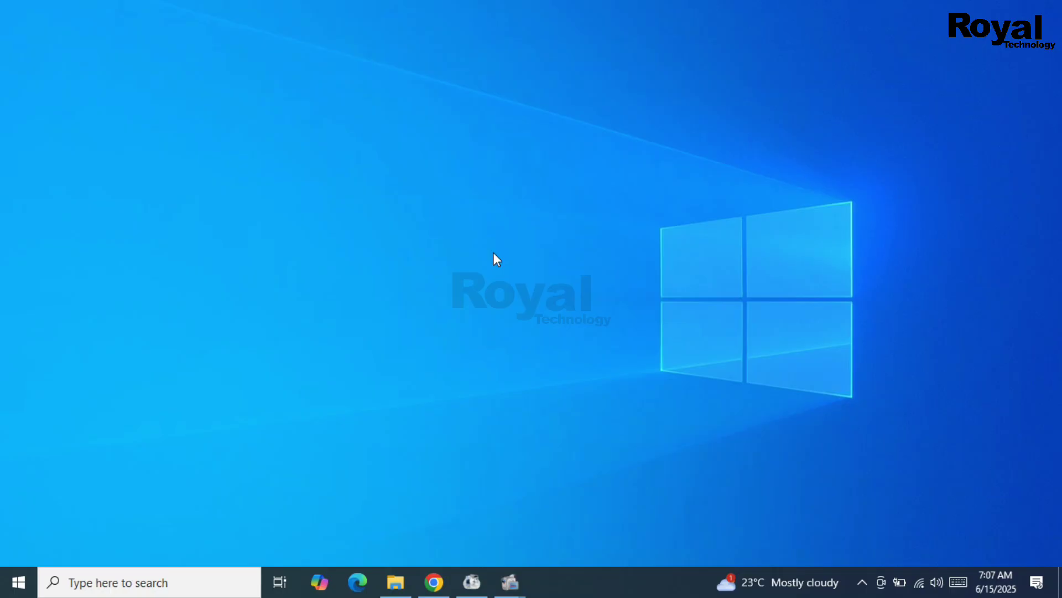
# - Inspect Disk 0 and Disk 1 in Computer Management's Disk Management, then close it and This PC
pyautogui.click(394, 587)
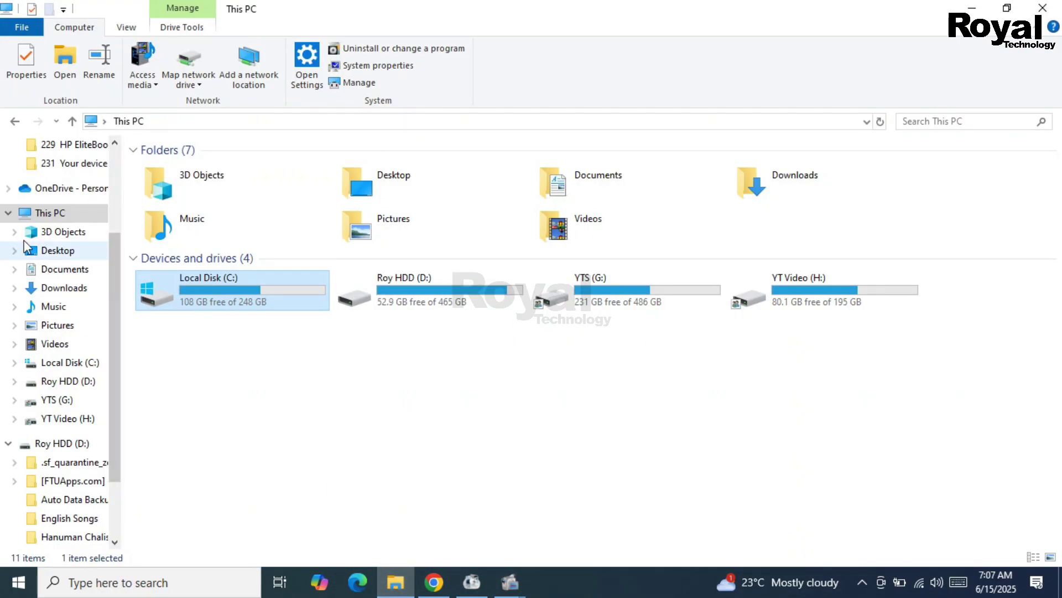
pyautogui.rightClick(57, 212)
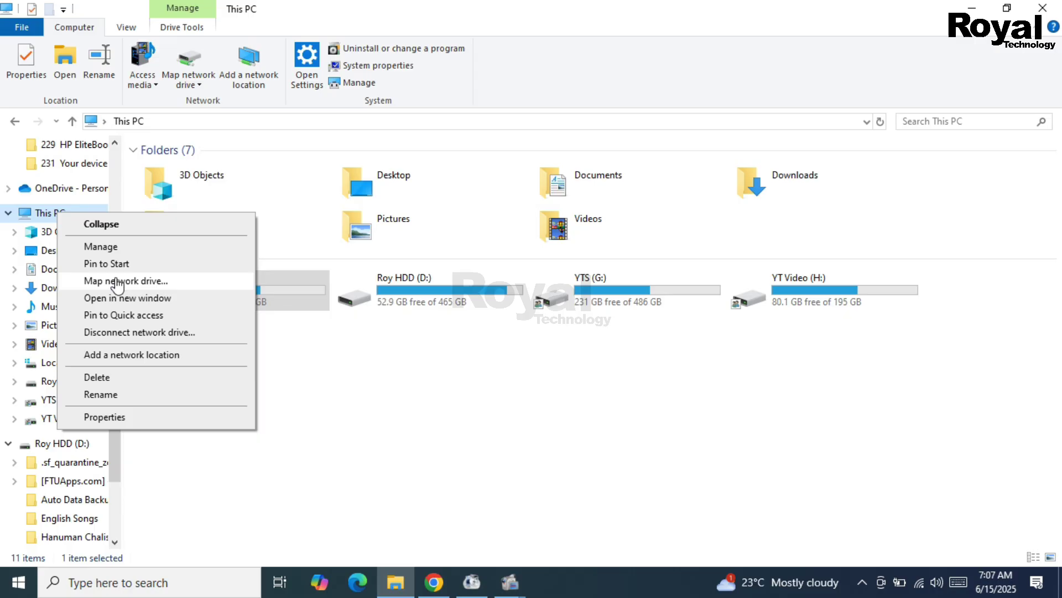
pyautogui.click(106, 249)
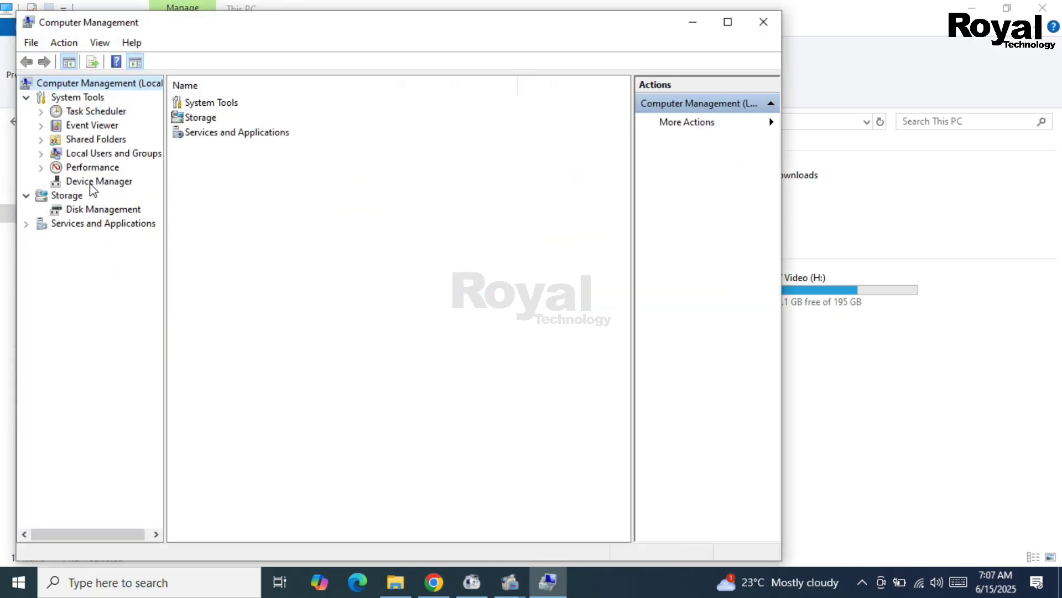
pyautogui.click(92, 213)
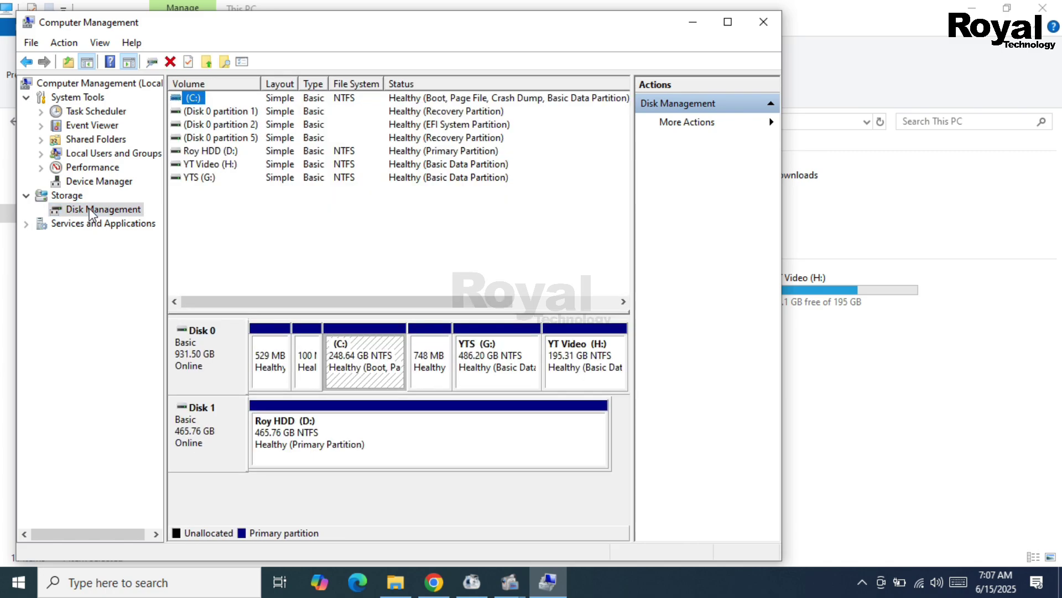
pyautogui.click(194, 378)
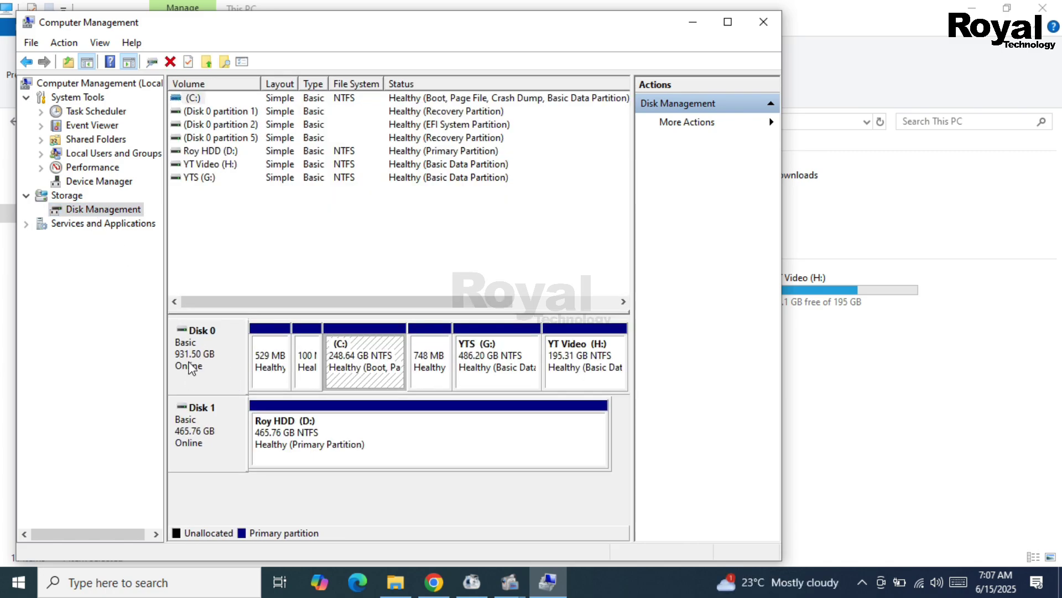
pyautogui.click(205, 446)
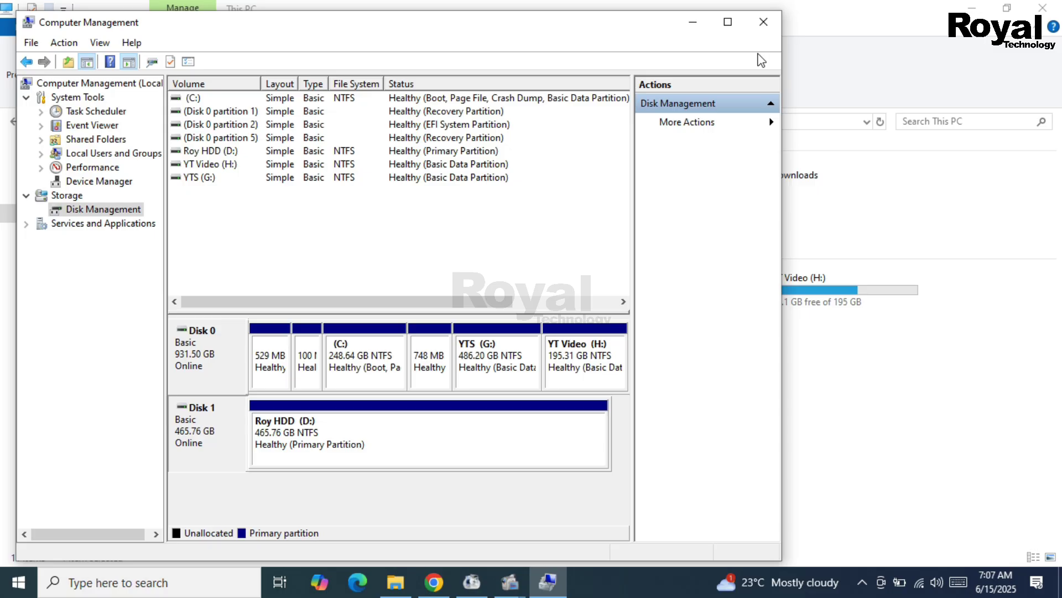
pyautogui.click(764, 28)
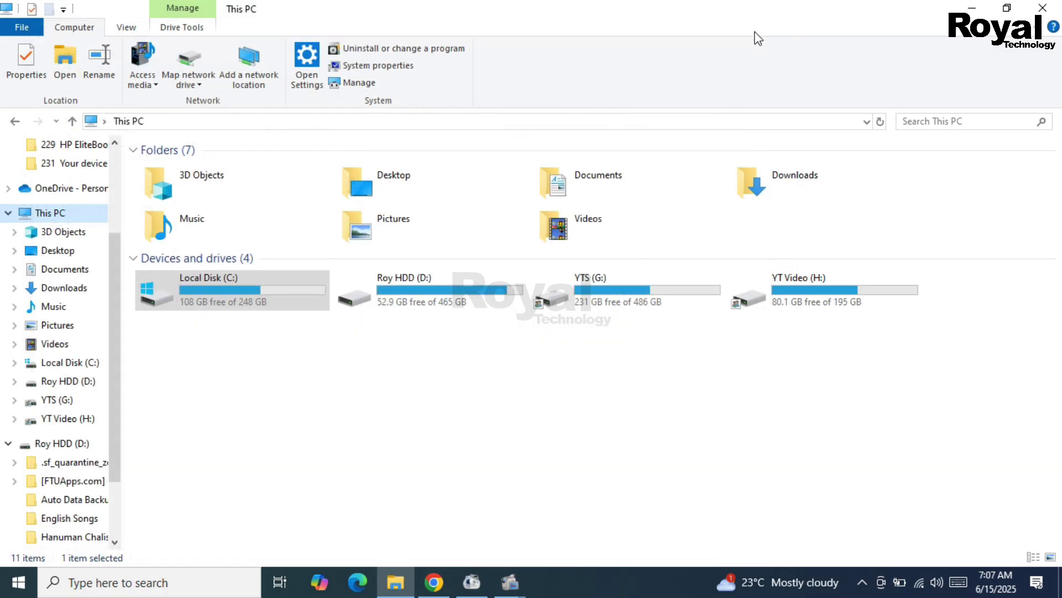
pyautogui.click(1042, 7)
# - Review disk usage and the Disk 1 (D:) and Disk 0 TOSHIBA performance graphs in Task Manager
pyautogui.rightClick(633, 588)
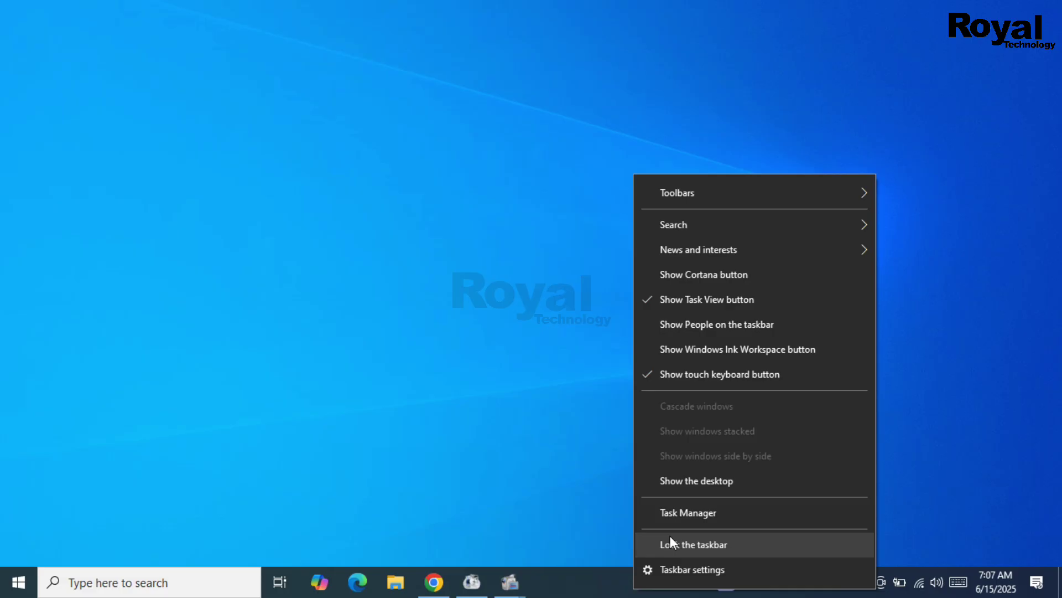
pyautogui.click(675, 510)
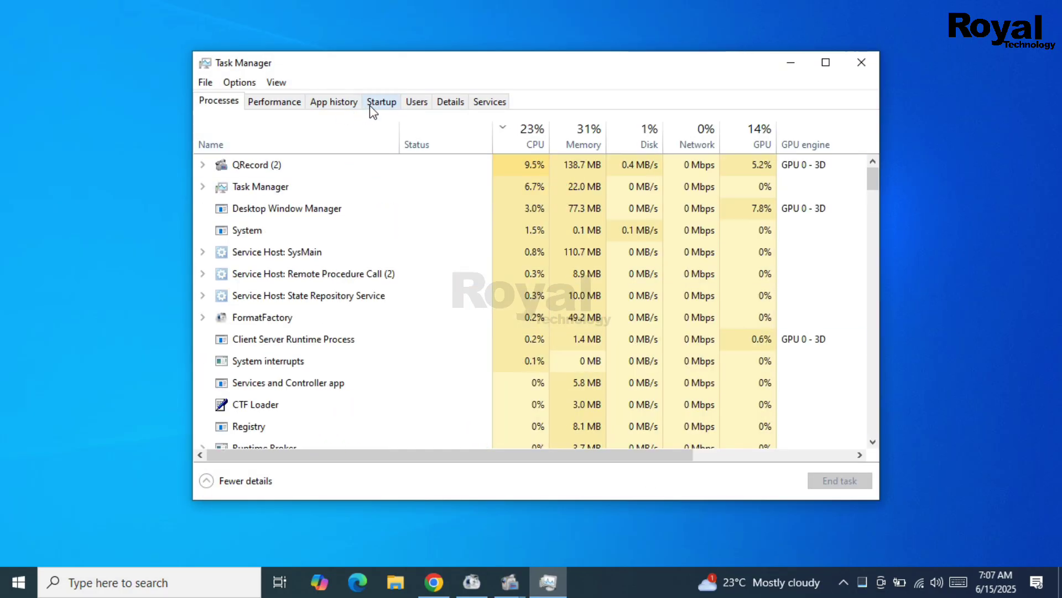
pyautogui.click(645, 144)
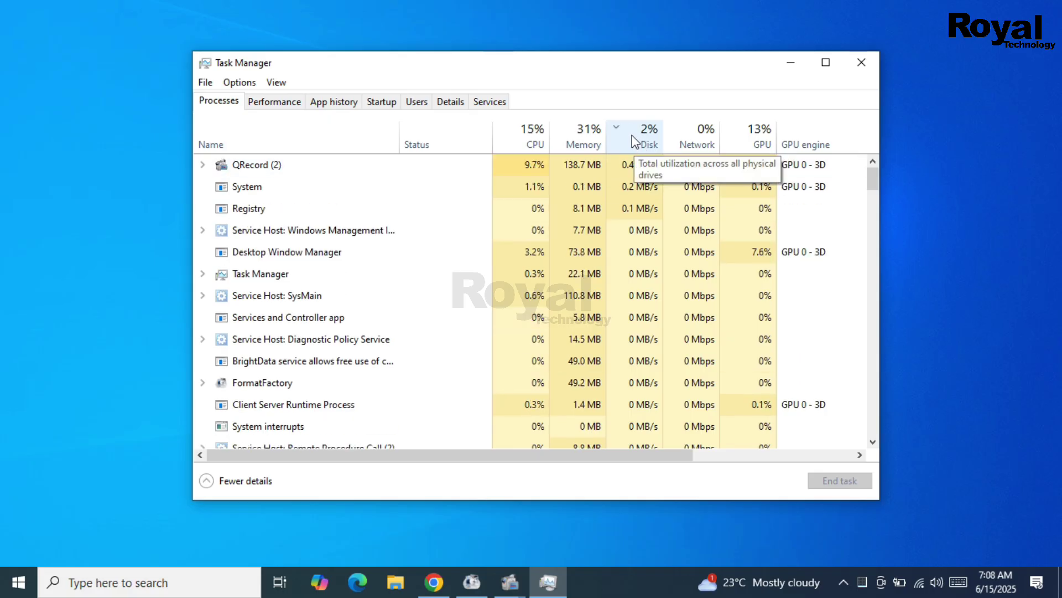
pyautogui.click(269, 103)
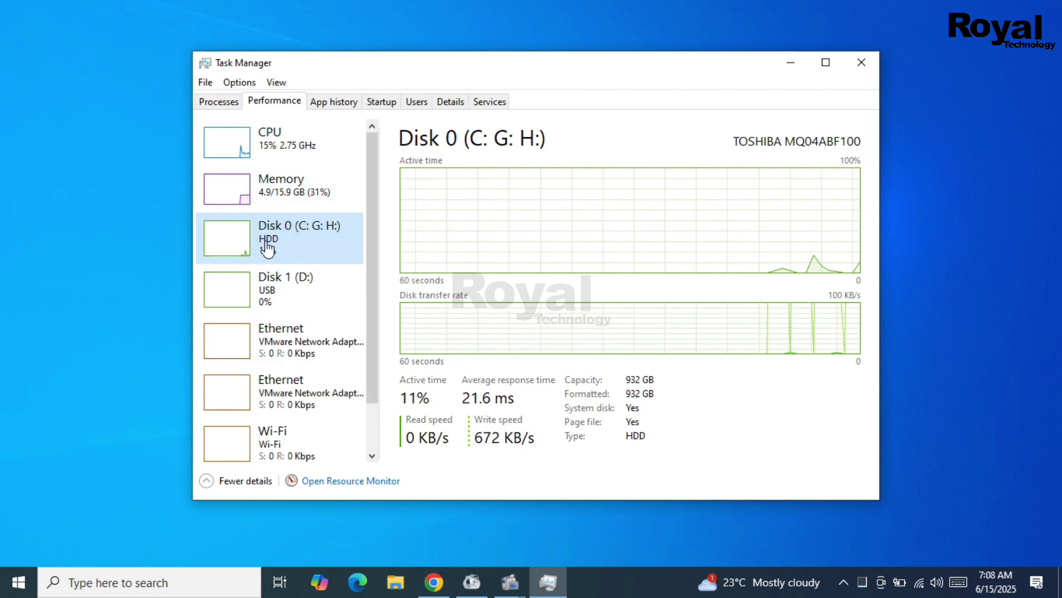
pyautogui.click(272, 291)
pyautogui.click(279, 253)
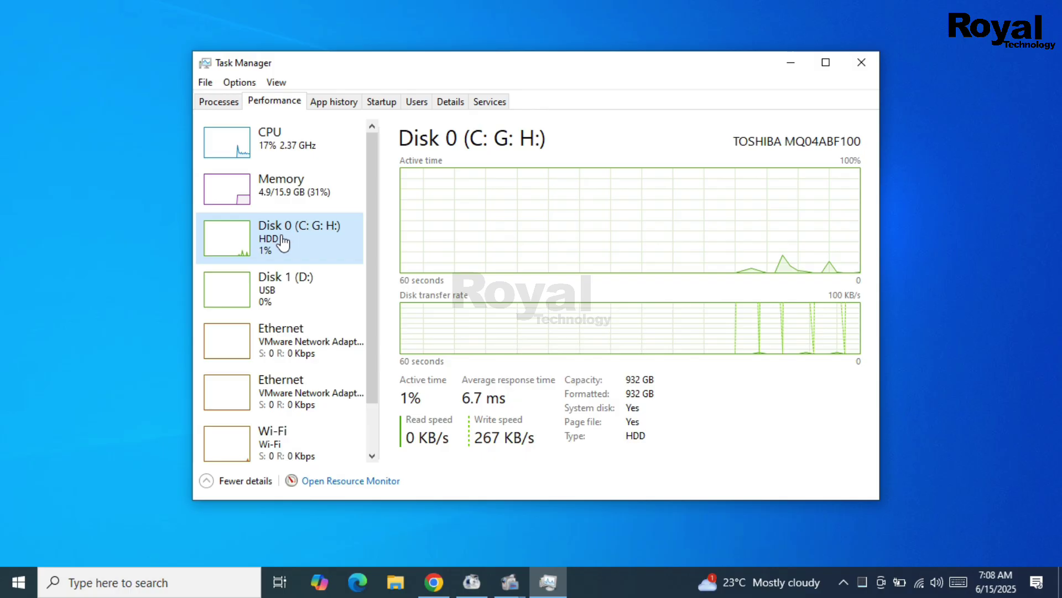
pyautogui.click(861, 59)
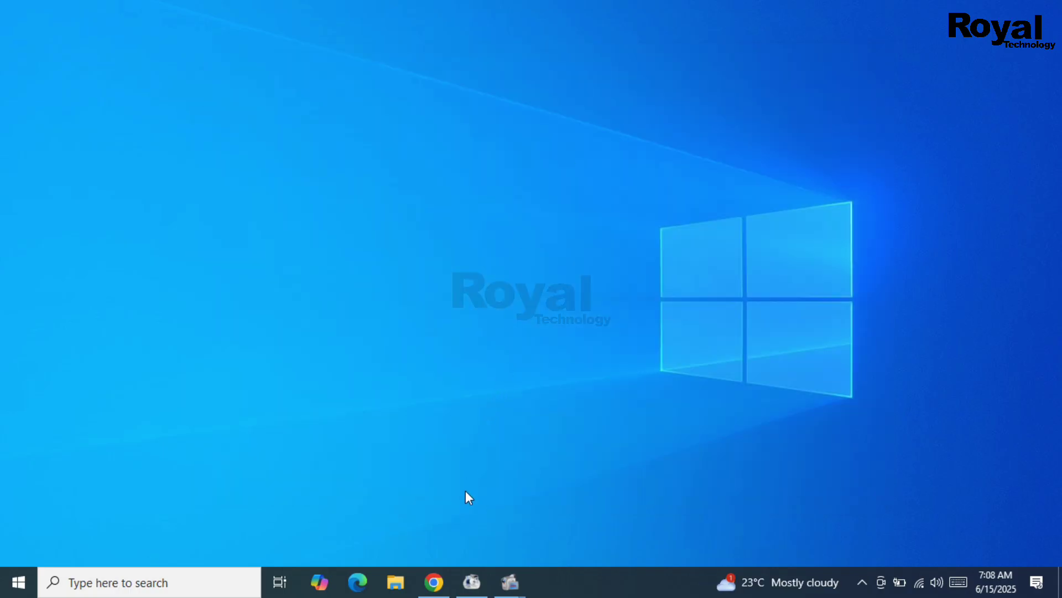
# - Resubmit the 'crystaldiskinfo' search in Chrome
pyautogui.click(433, 586)
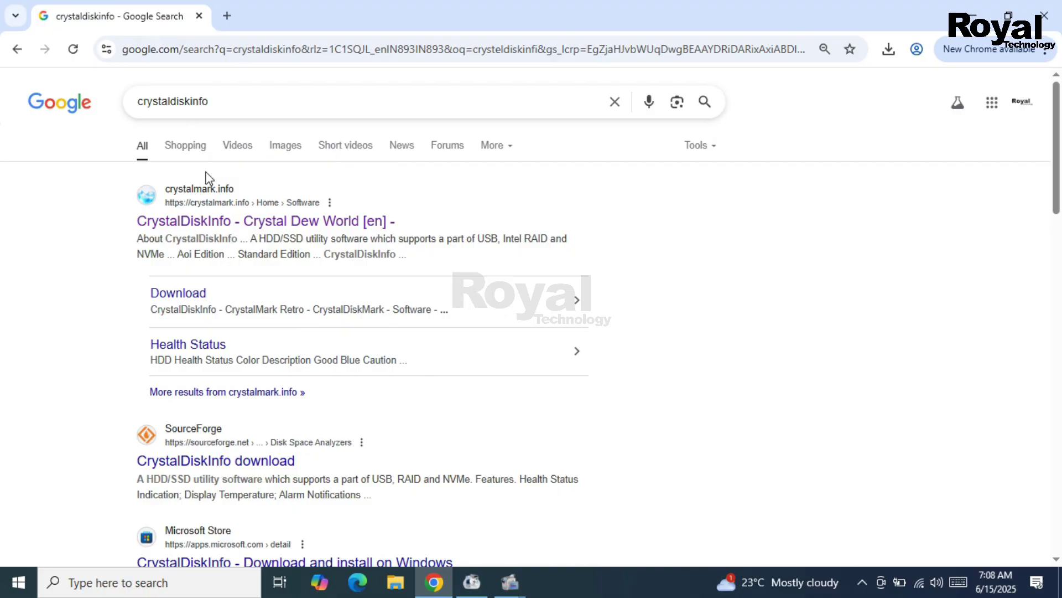
pyautogui.moveTo(160, 105); pyautogui.dragTo(111, 104)
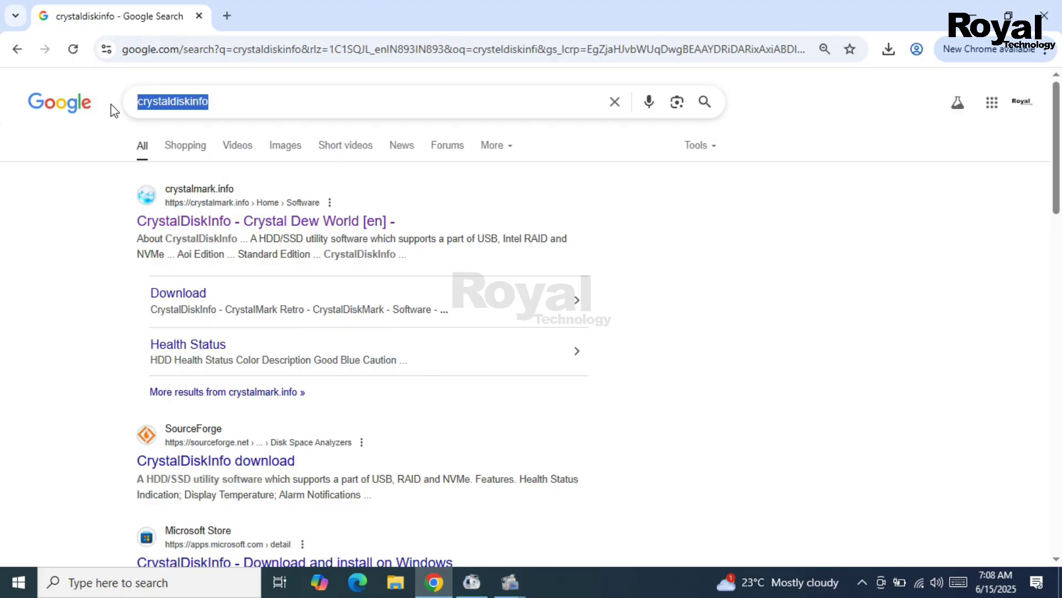
pyautogui.click(239, 104)
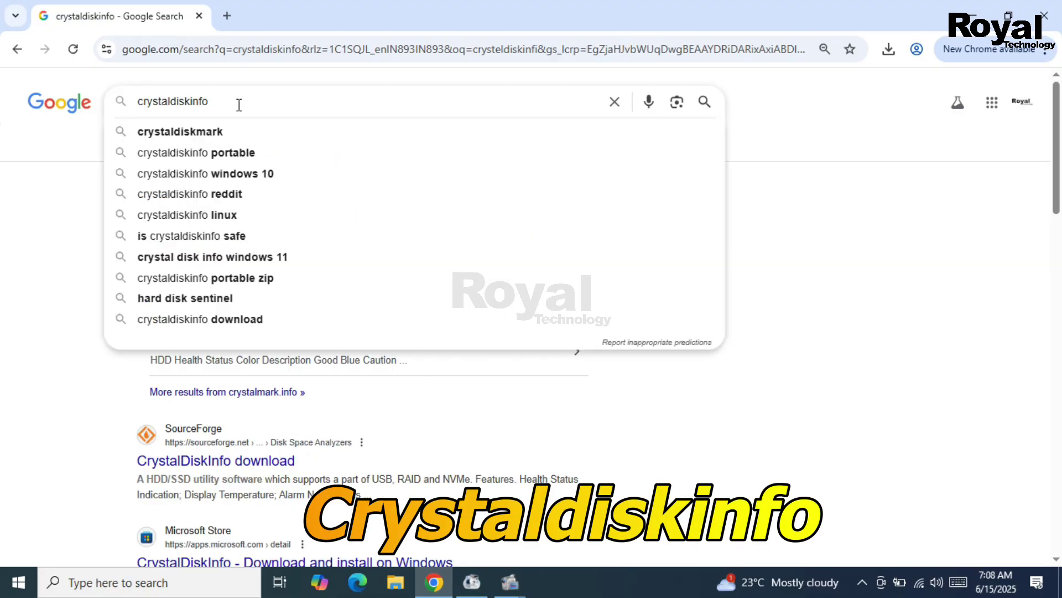
pyautogui.press('Return')
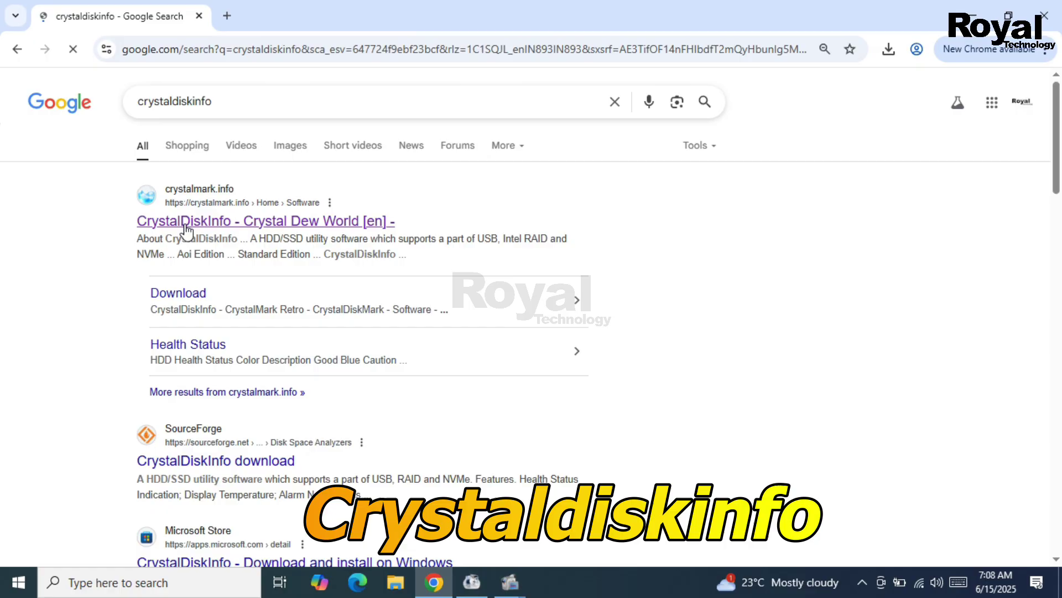
# - Download CrystalDiskInfo from its Crystal Dew World page, dismissing the blocking ad
pyautogui.click(223, 223)
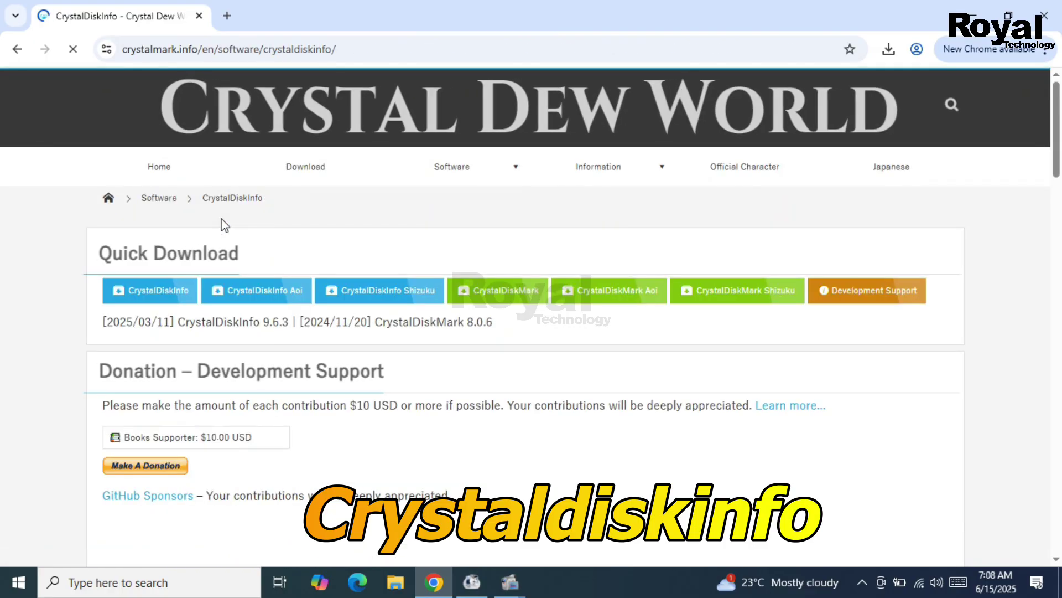
pyautogui.click(152, 295)
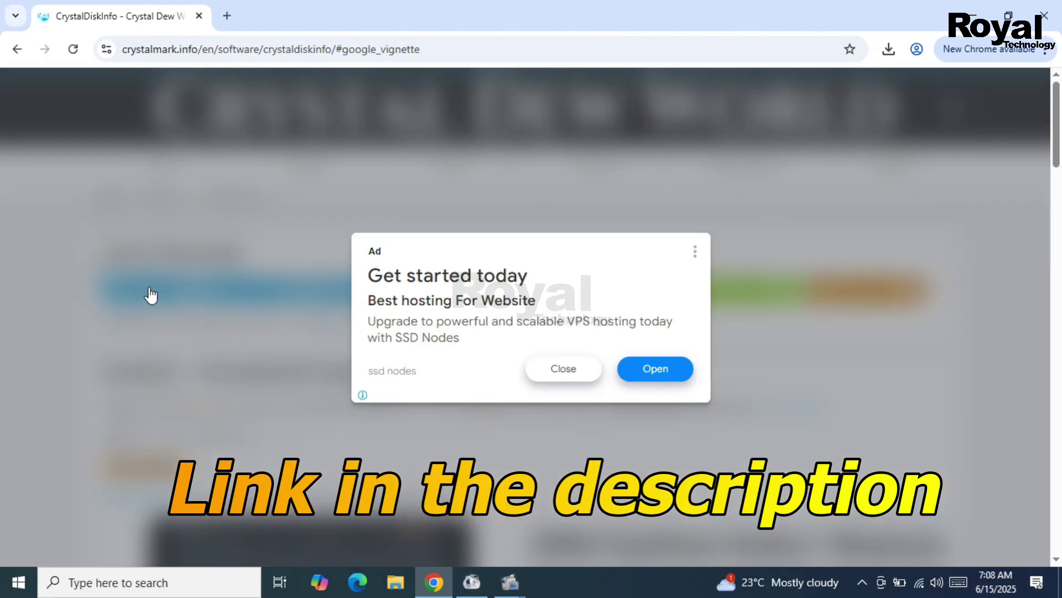
pyautogui.click(569, 370)
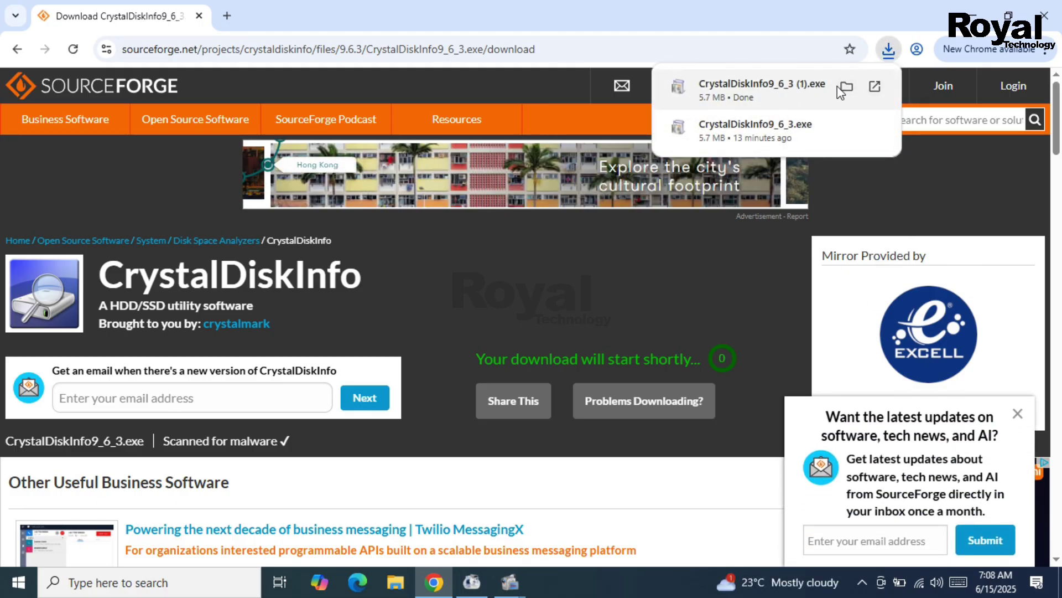
# - Launch CrystalDiskInfo from the Start menu and minimize Chrome
pyautogui.click(28, 587)
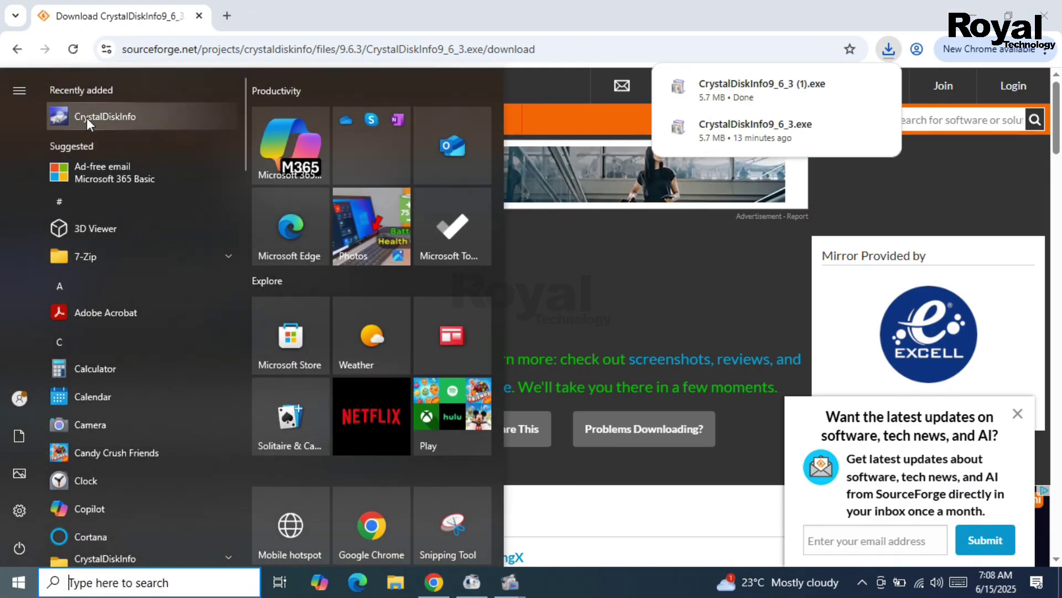
pyautogui.click(86, 117)
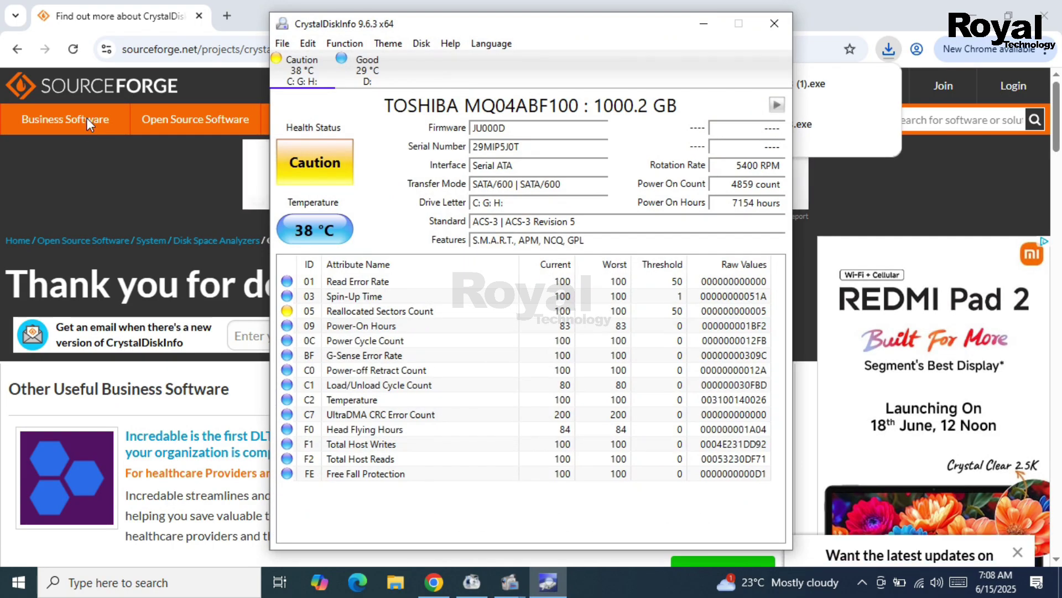
pyautogui.click(972, 3)
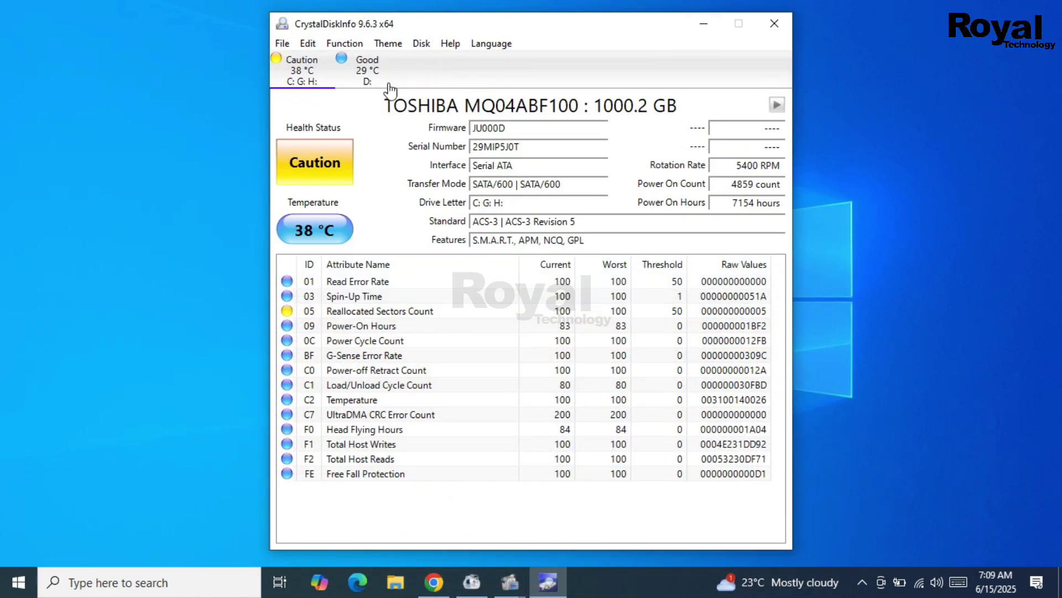
# - View the WDC WD5000LPCX disk's details, then return to the TOSHIBA disk at Caution
pyautogui.moveTo(313, 79)
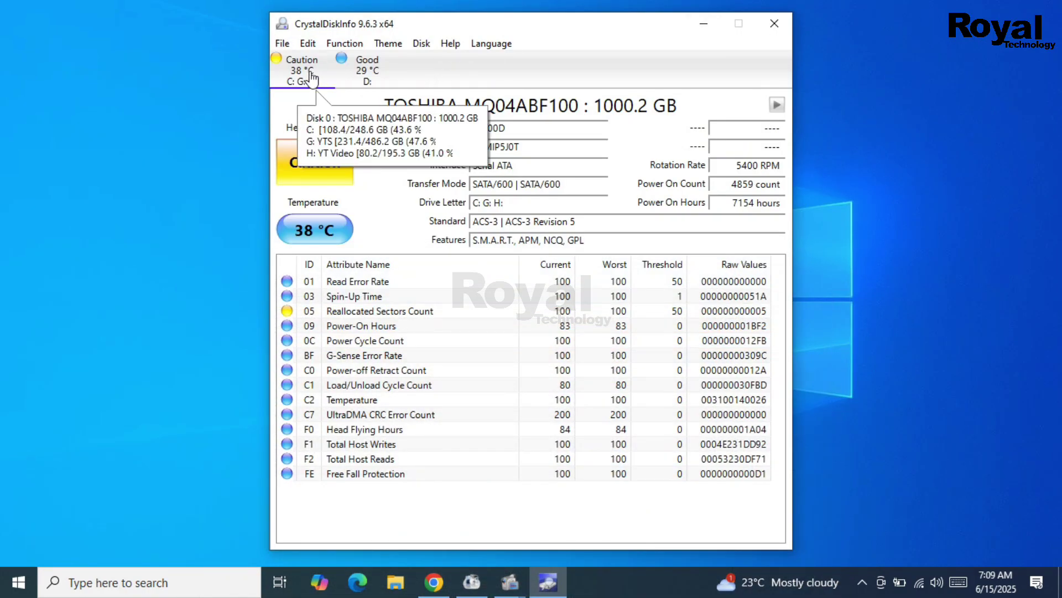
pyautogui.click(367, 76)
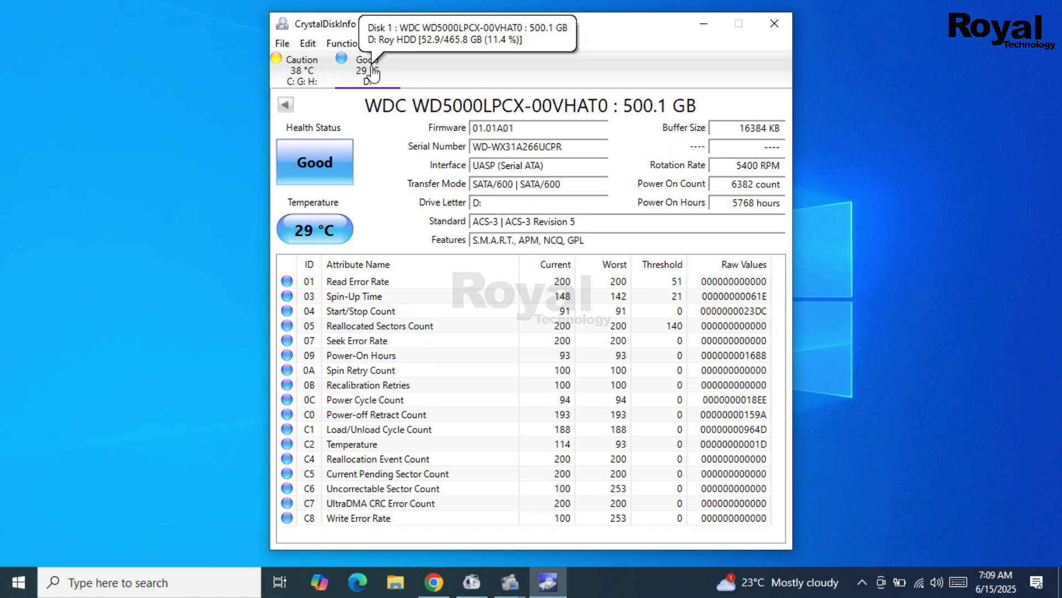
pyautogui.click(324, 77)
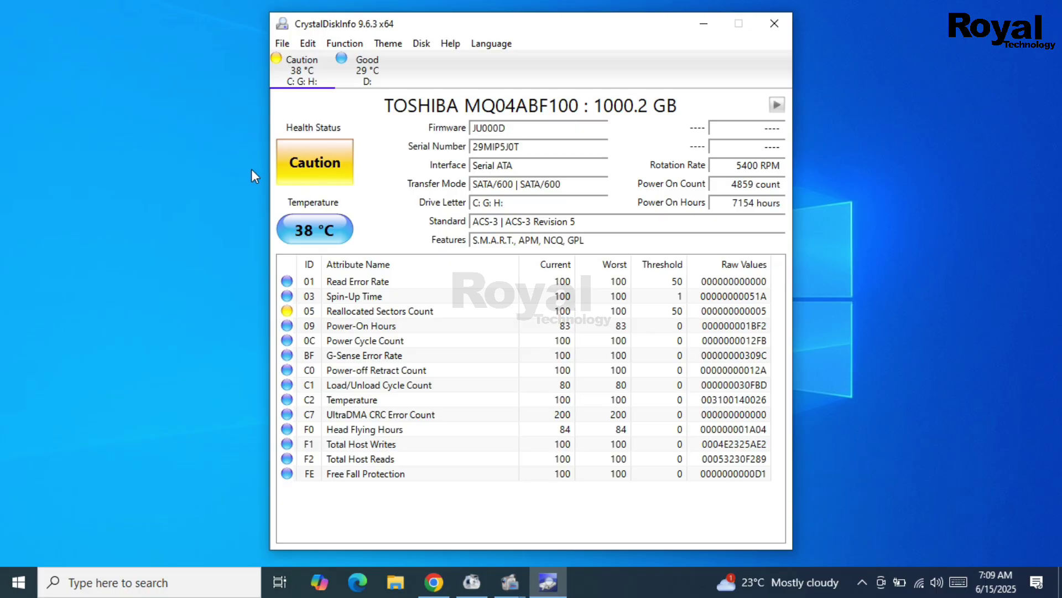
# - Highlight the TOSHIBA's Reallocated Sectors Count and title, then switch to the WDC disk (Good, 29 °C)
pyautogui.moveTo(314, 180)
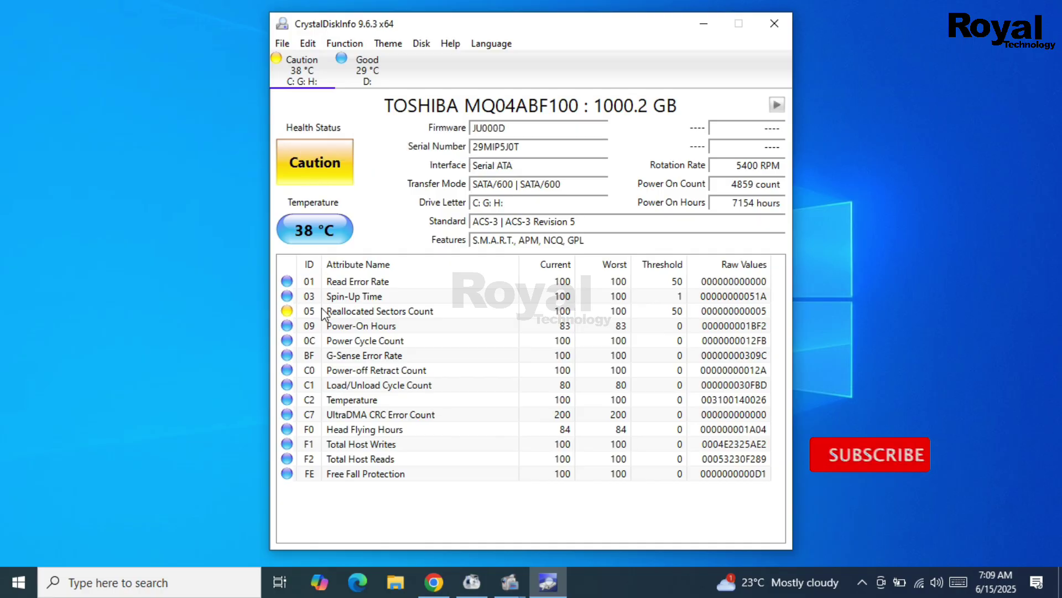
pyautogui.click(473, 313)
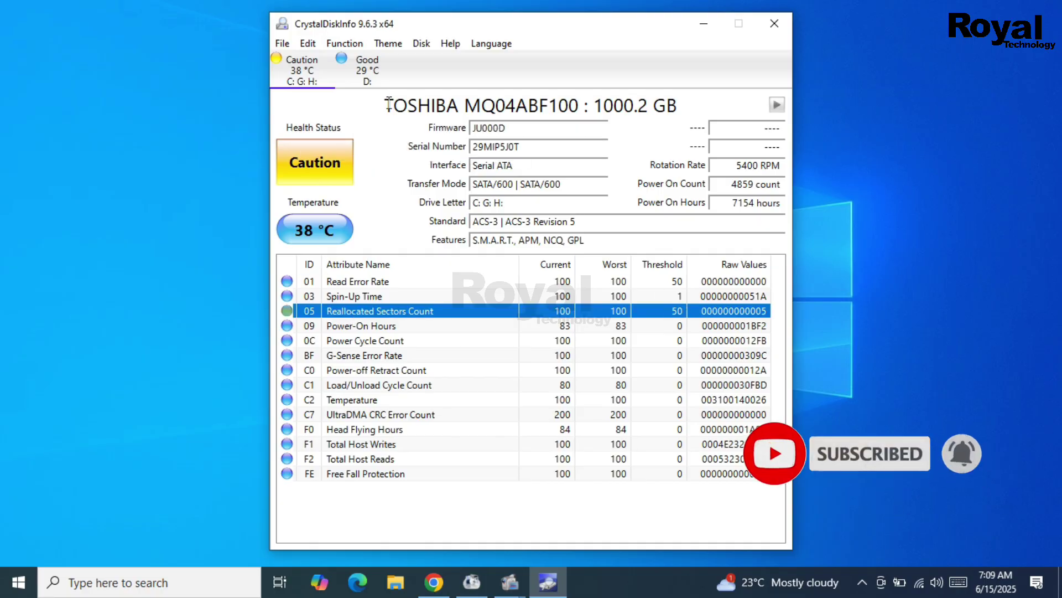
pyautogui.moveTo(389, 103); pyautogui.dragTo(681, 97)
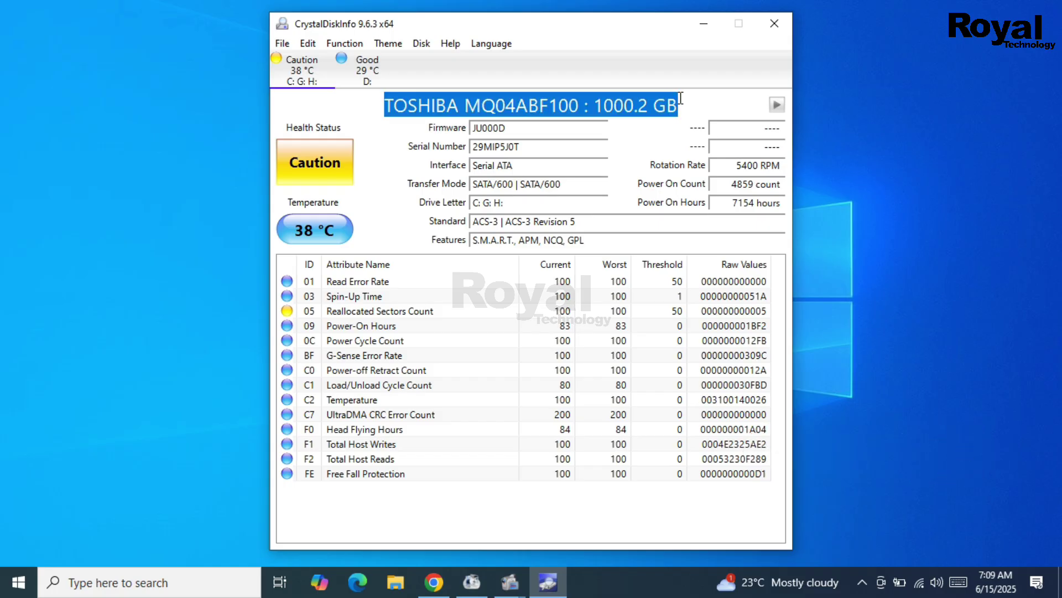
pyautogui.click(367, 74)
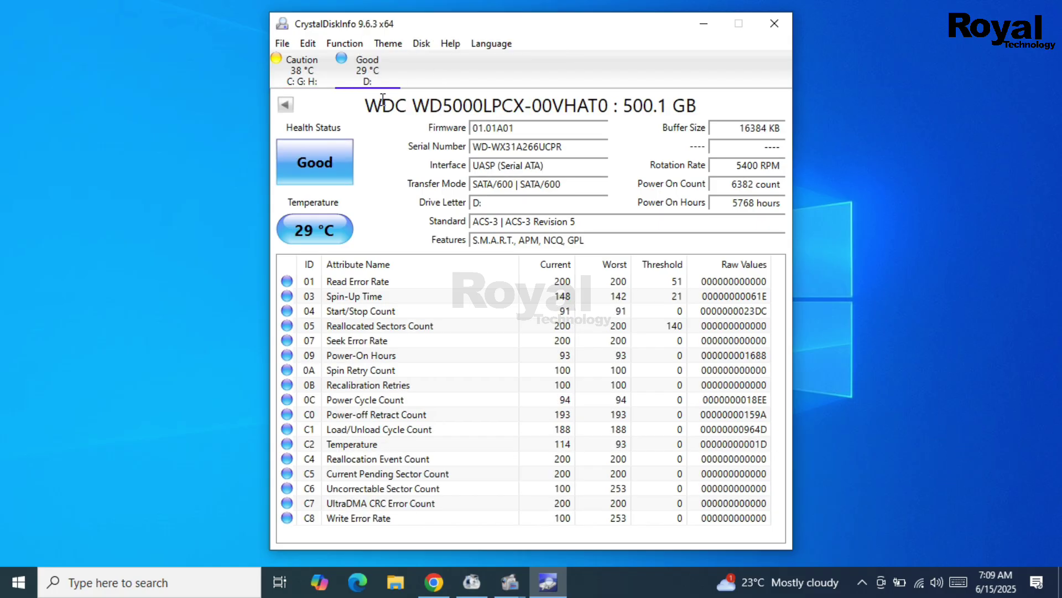
# - Check the WDC disk's caution thresholds, then return to the TOSHIBA MQ04ABF100 Caution report
pyautogui.click(321, 172)
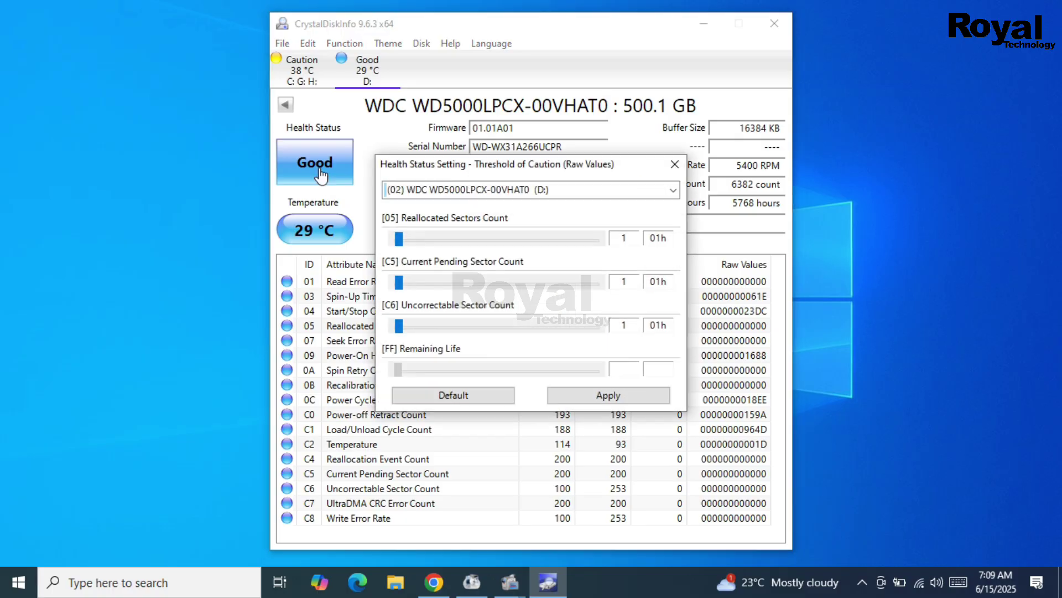
pyautogui.click(675, 163)
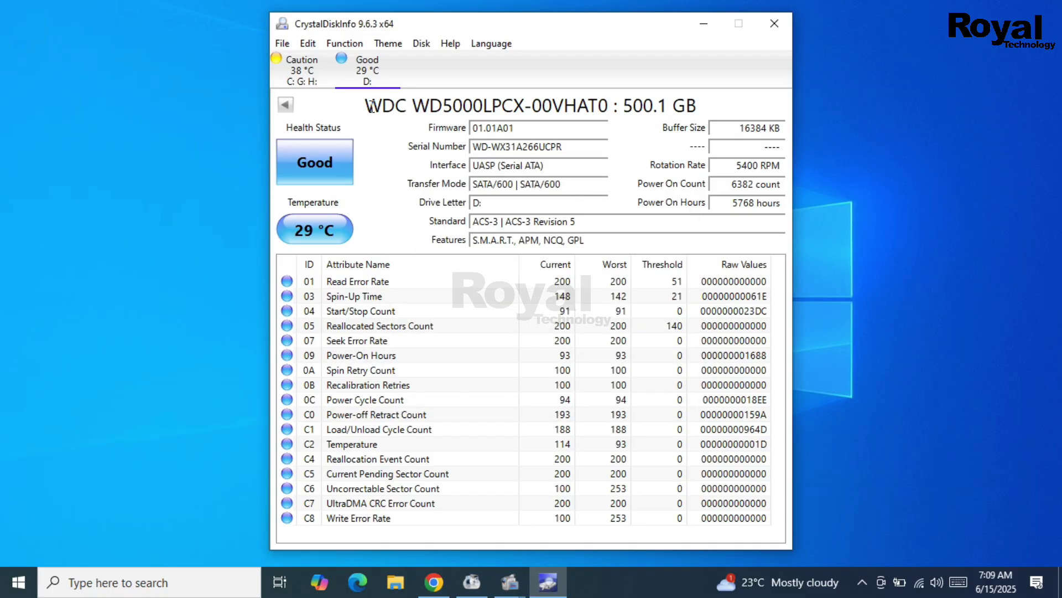
pyautogui.moveTo(369, 107); pyautogui.dragTo(703, 101)
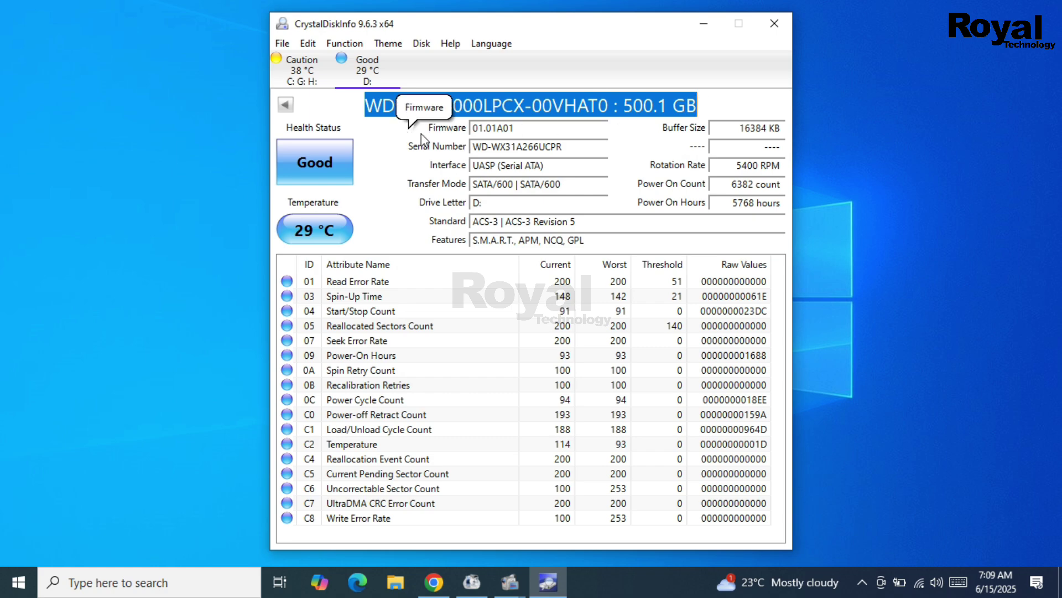
pyautogui.doubleClick(387, 105)
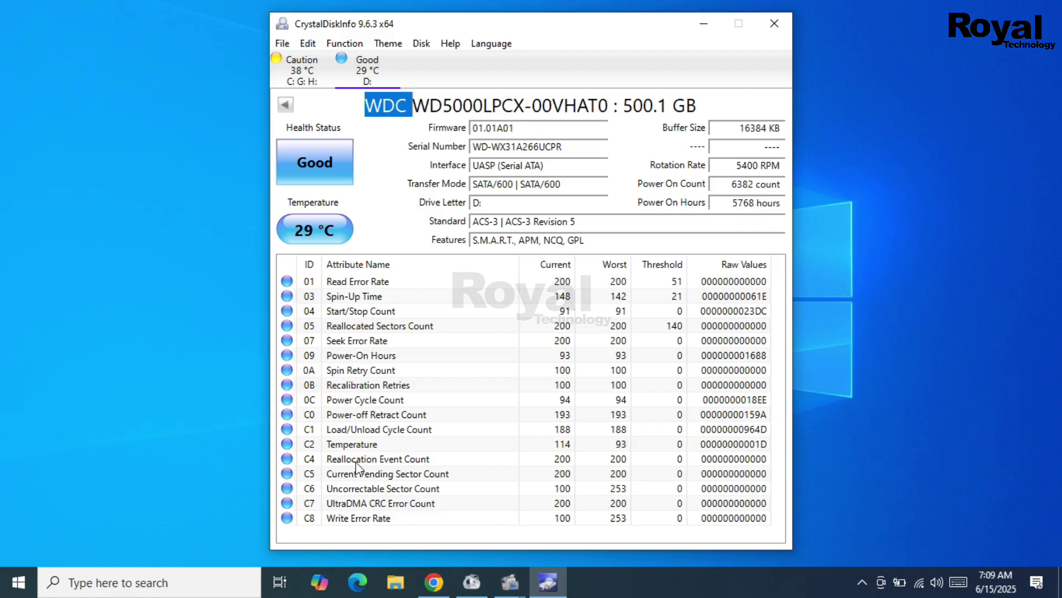
pyautogui.click(302, 70)
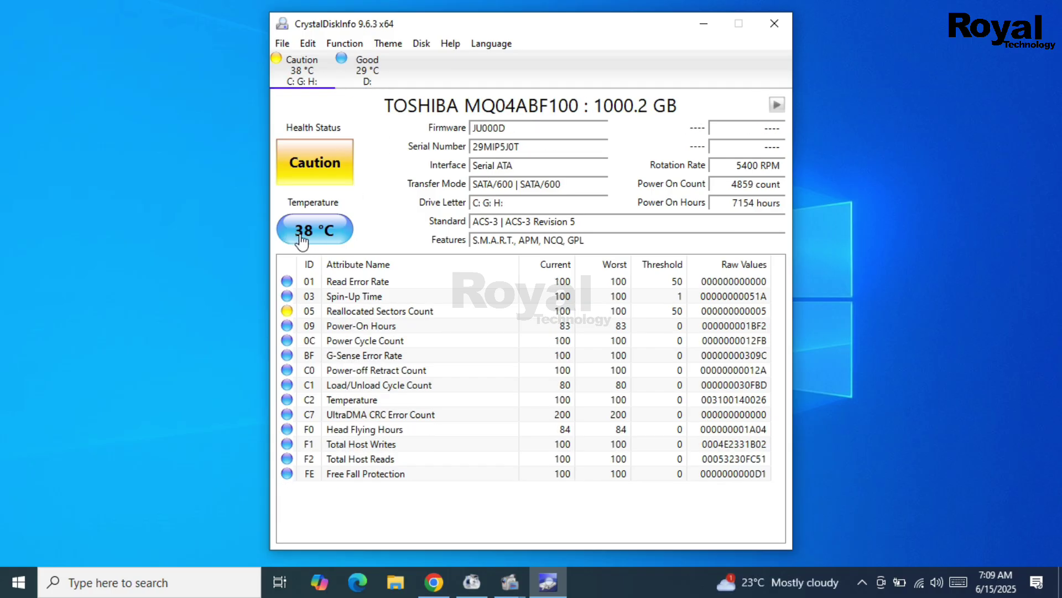
pyautogui.click(357, 74)
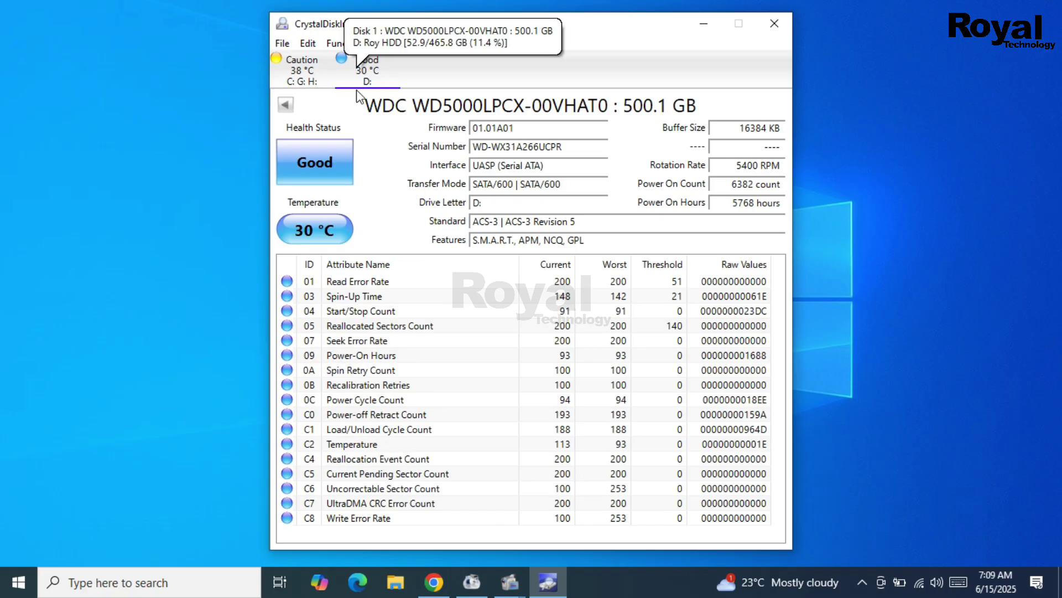
pyautogui.click(303, 78)
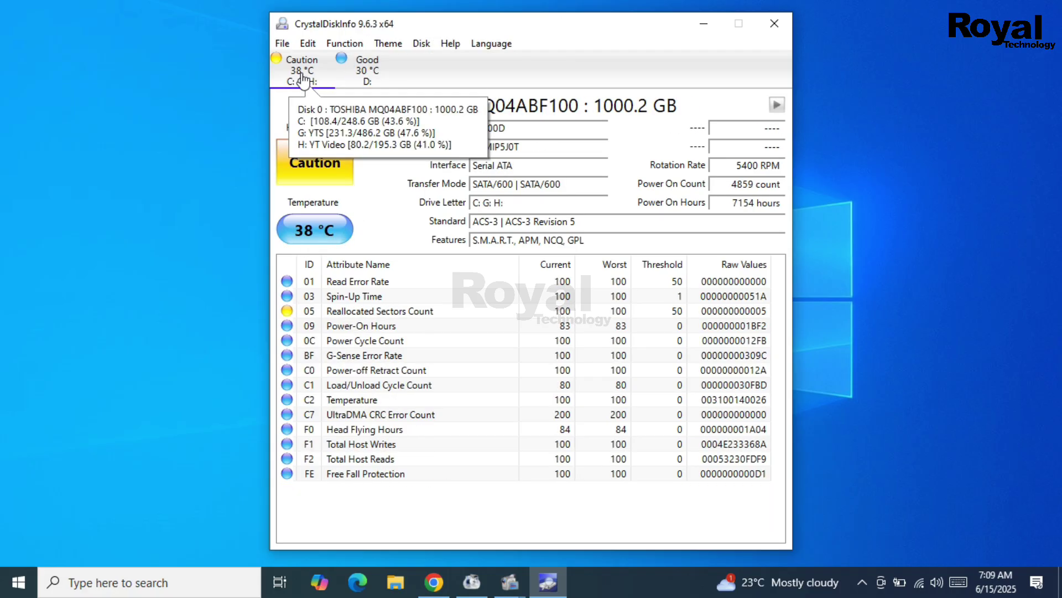